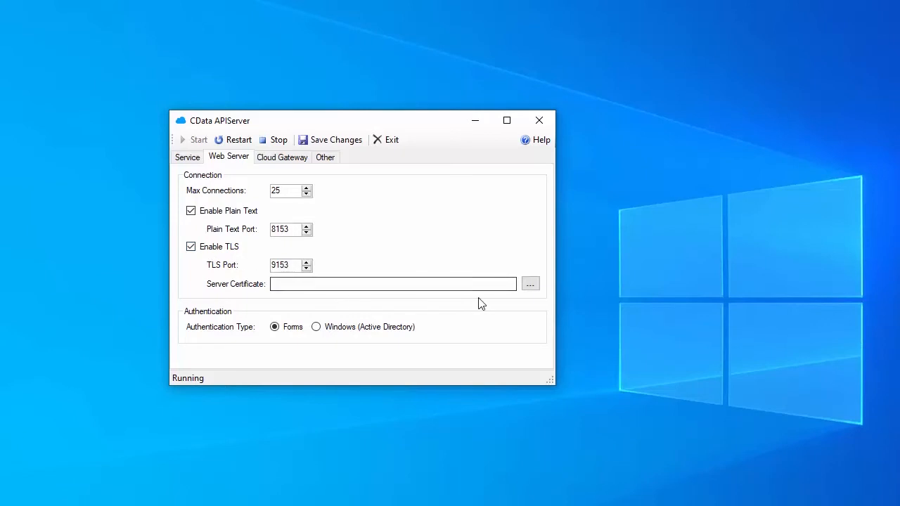
Look through the server certificate stores without choosing a certificate, and disable TLS for the web server.
left_click(531, 284)
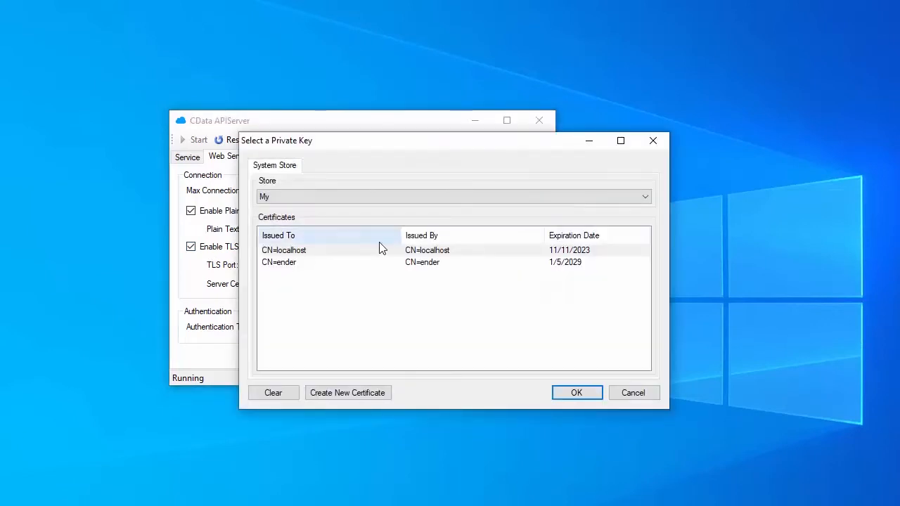
left_click(284, 202)
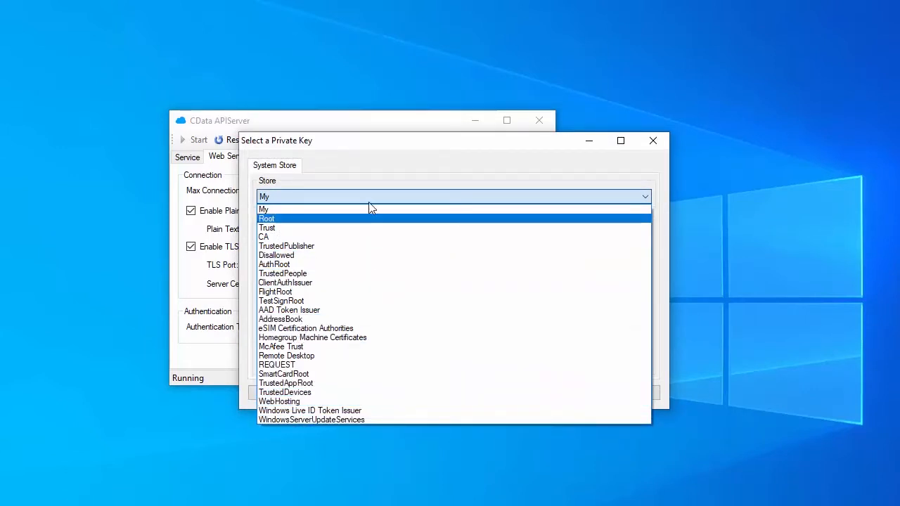
left_click(370, 209)
left_click(632, 392)
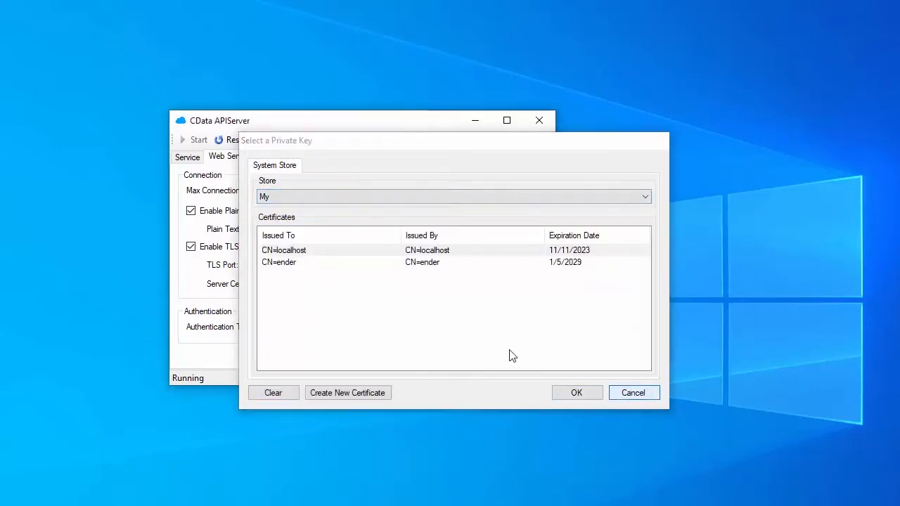
left_click(190, 247)
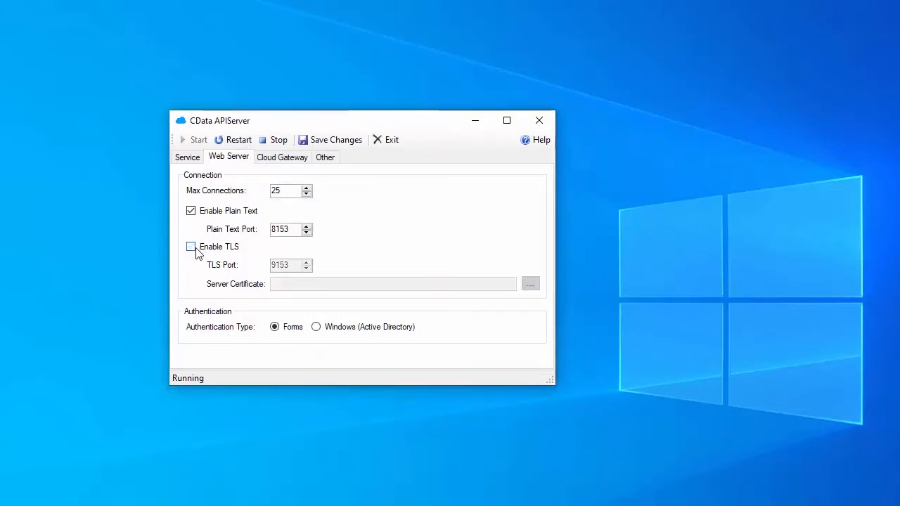
Review the Cloud Gateway and logging settings, and close the server configuration window.
left_click(277, 158)
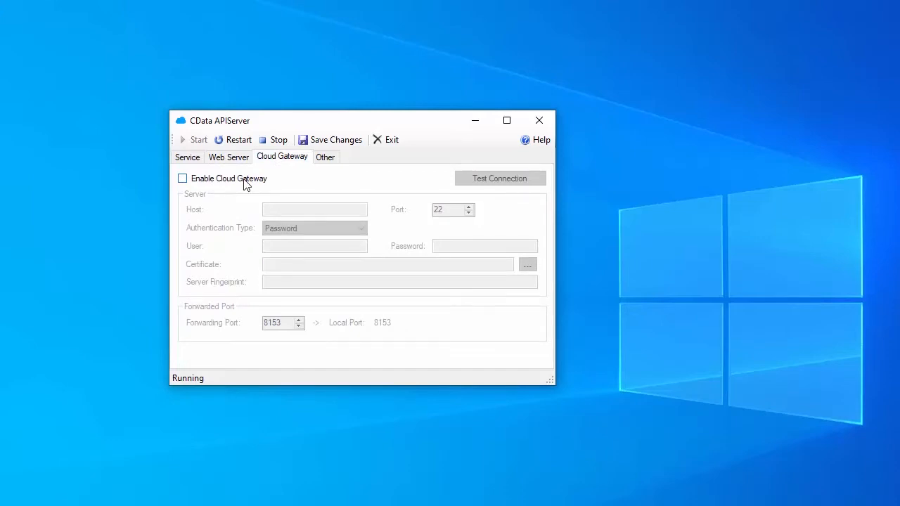
left_click(325, 158)
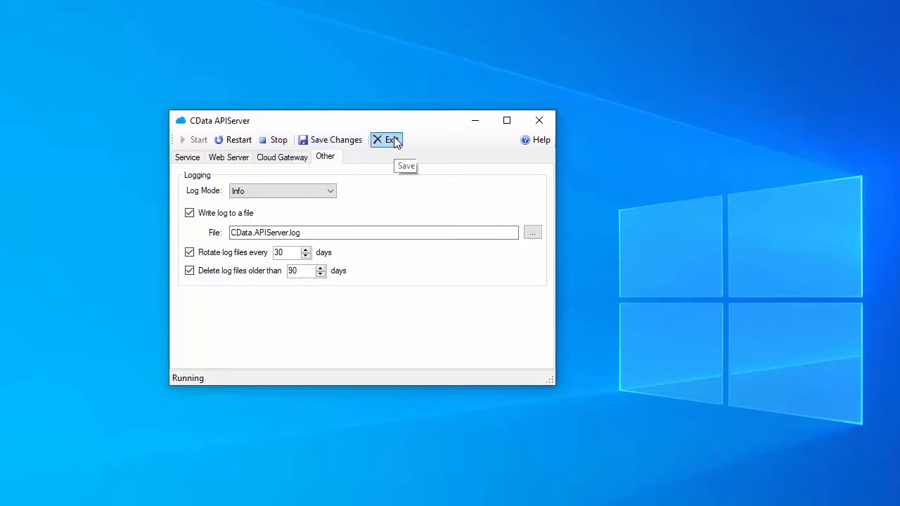
left_click(539, 121)
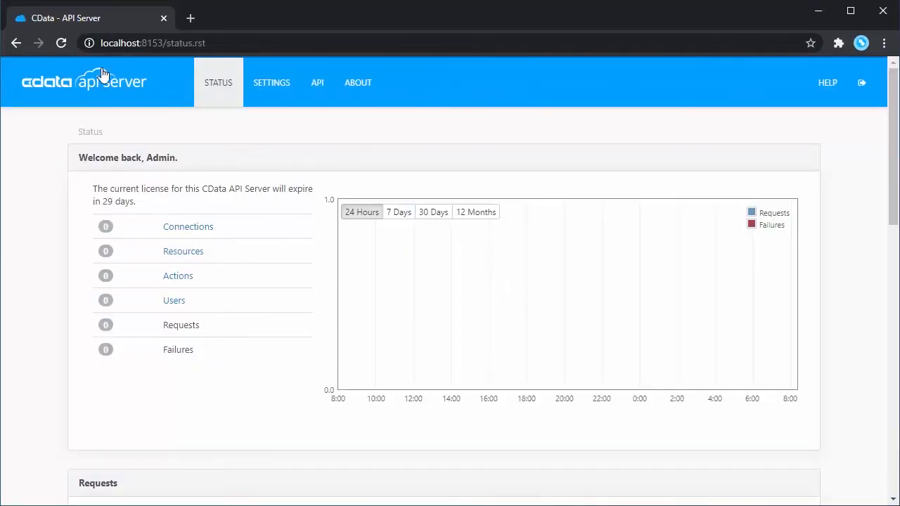
In the browser's API Server console, add an admin user with GET, POST, PUT/MERGE/PATCH and DELETE privileges and direct queries allowed.
left_click(61, 43)
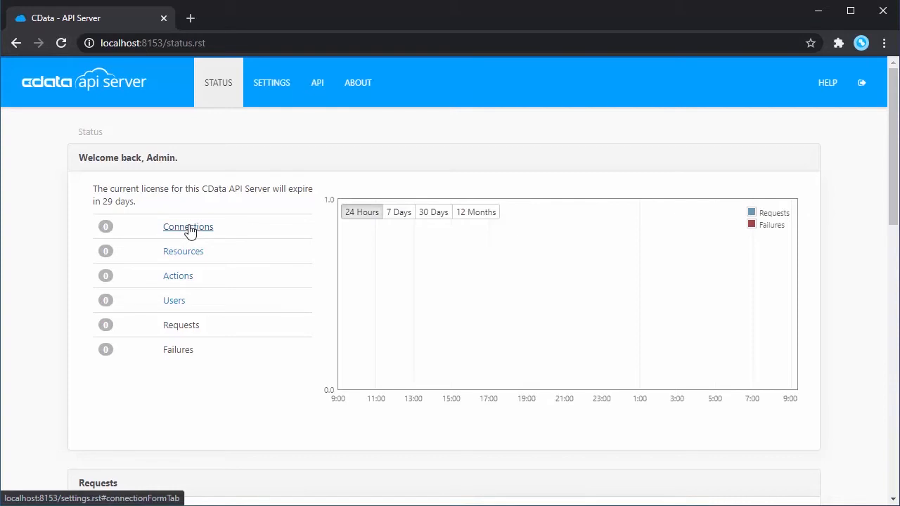
left_click(286, 83)
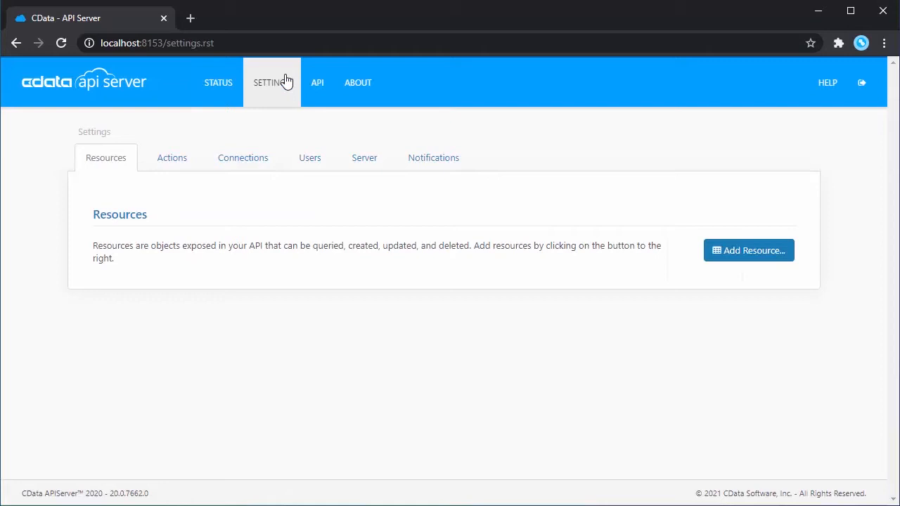
left_click(306, 166)
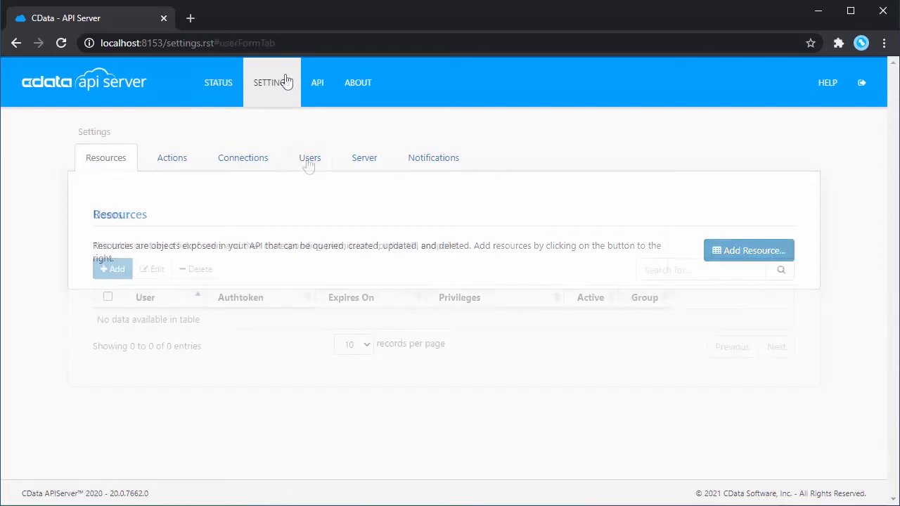
left_click(114, 270)
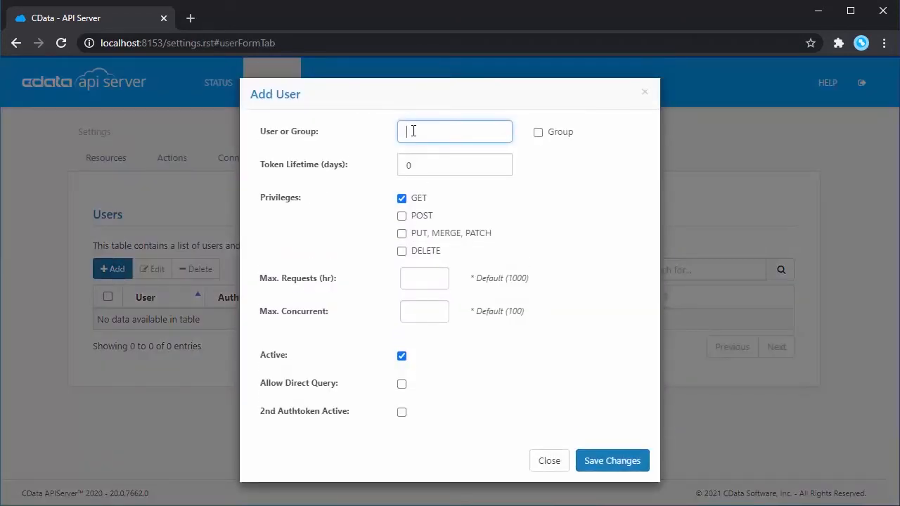
left_click(401, 216)
left_click(401, 234)
left_click(401, 251)
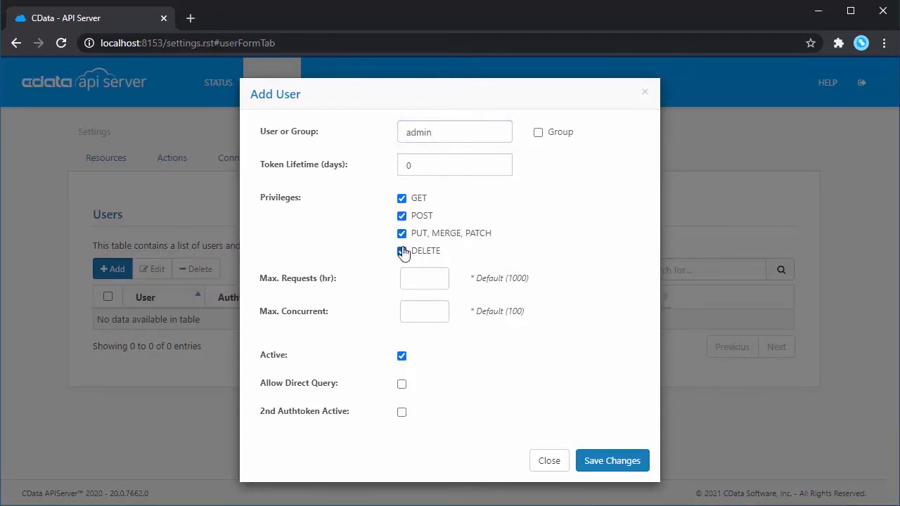
left_click(401, 384)
left_click(621, 464)
Add a read_only user with only the GET privilege and direct queries allowed.
left_click(112, 269)
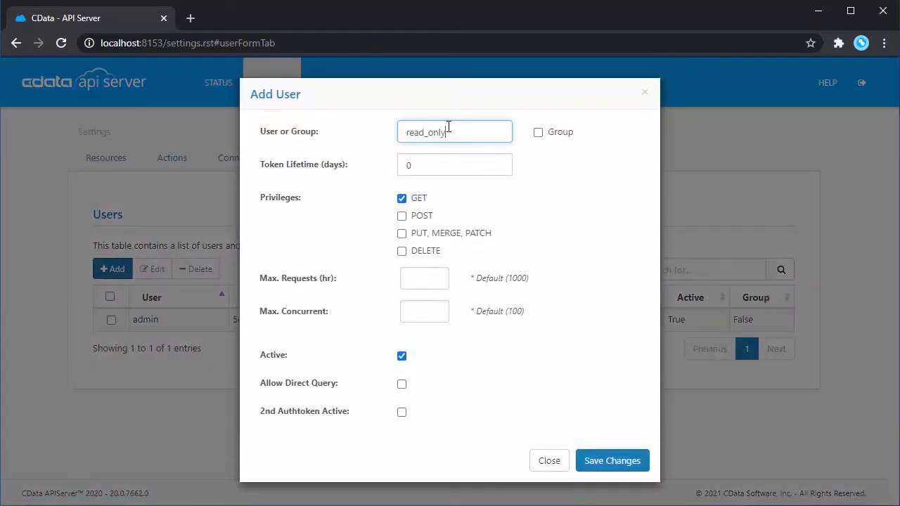
left_click(402, 384)
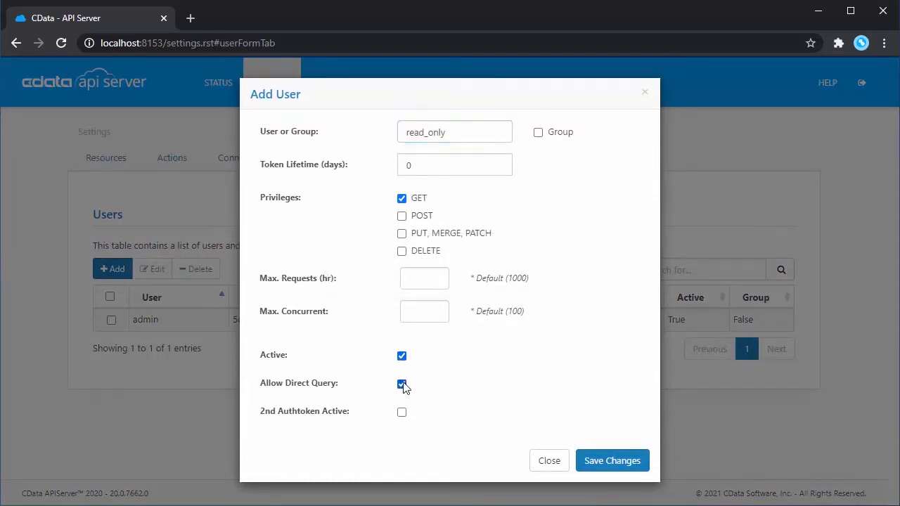
left_click(596, 470)
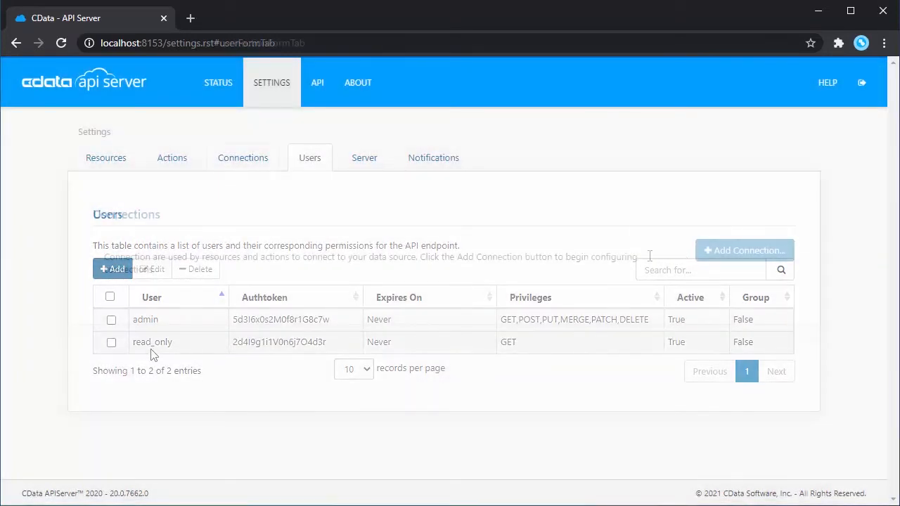
Create a new SQL Server connection named SQLServer1 with direct queries allowed.
left_click(711, 260)
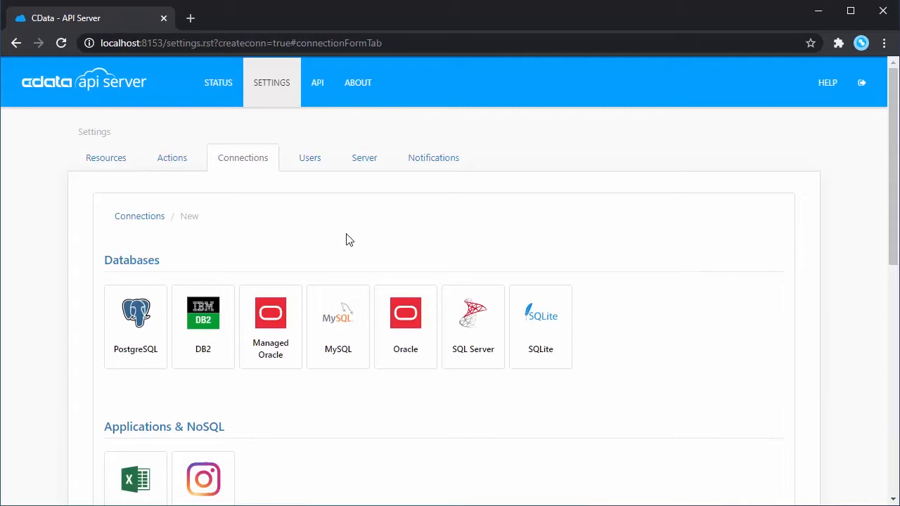
left_click(476, 334)
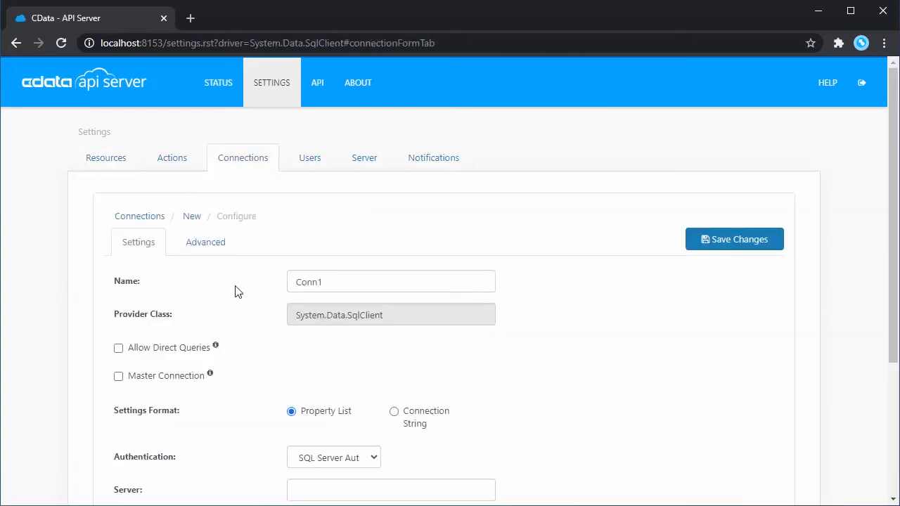
double_click(352, 285)
type("S")
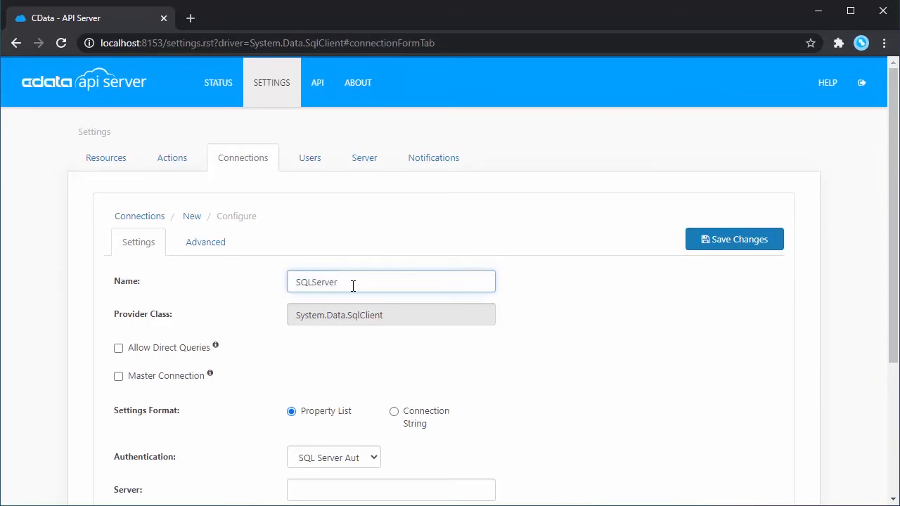
type("QLServer1")
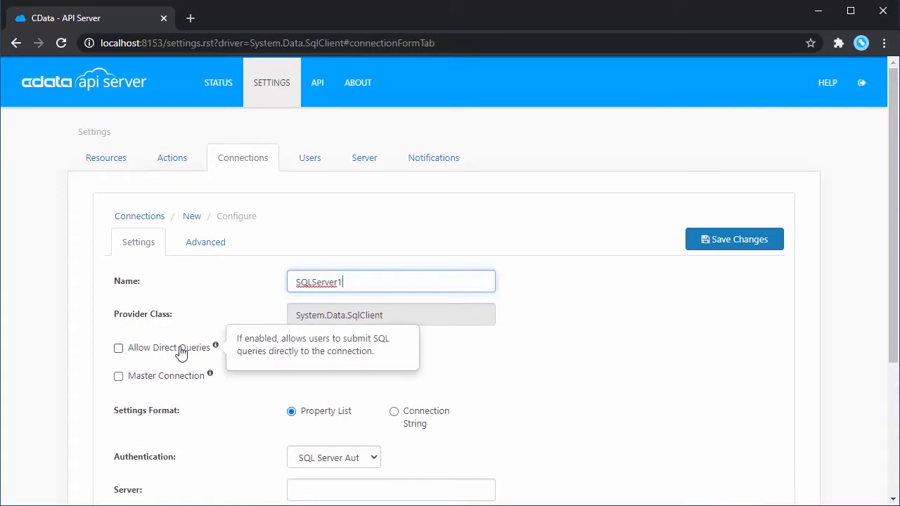
left_click(118, 349)
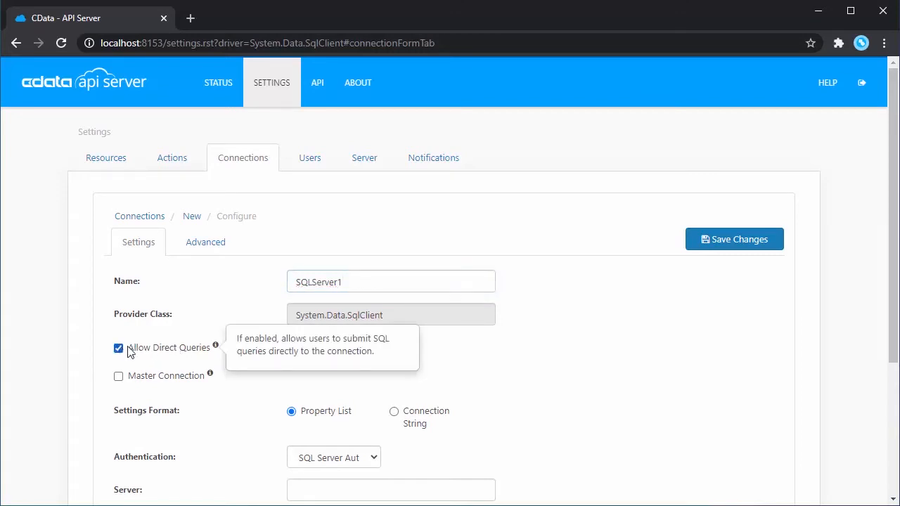
Configure the connection for Windows authentication on server ENDER with the database AdventureWorks2017.
scroll(243, 317, "down", 2)
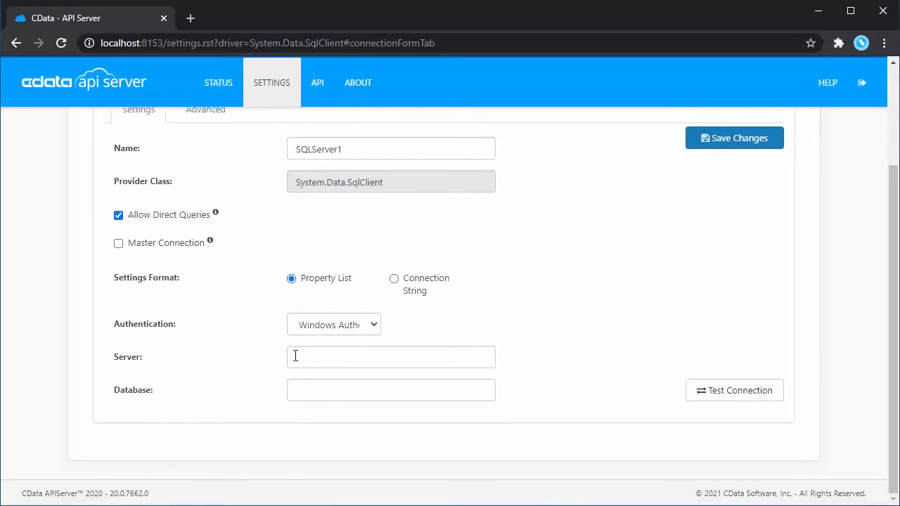
left_click(295, 356)
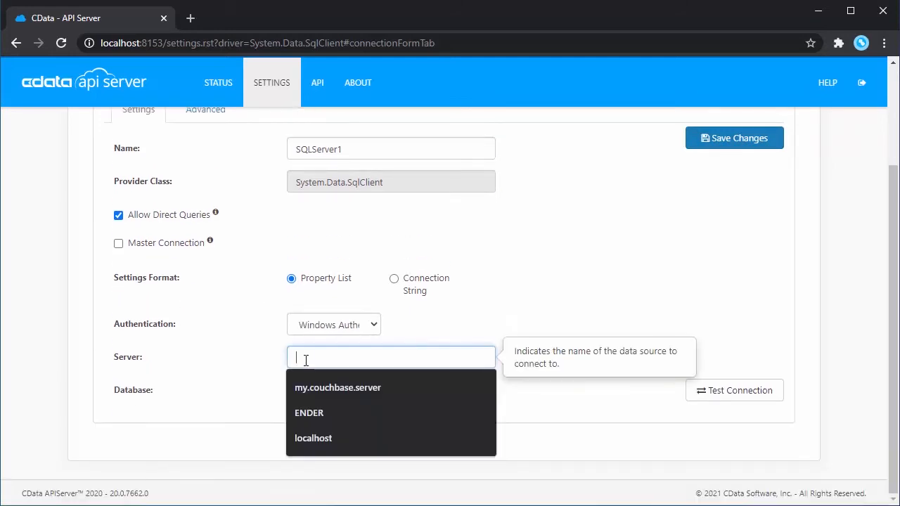
left_click(322, 415)
left_click(339, 388)
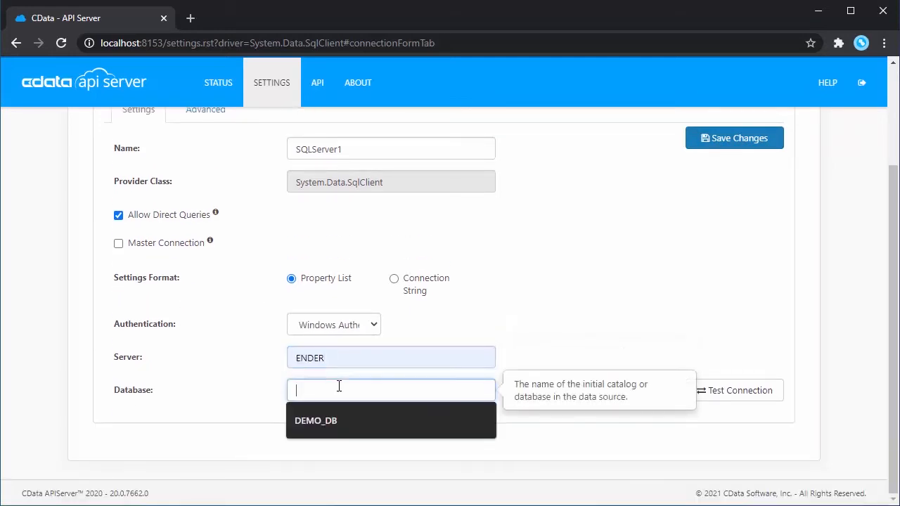
type("AdventureWorks2017")
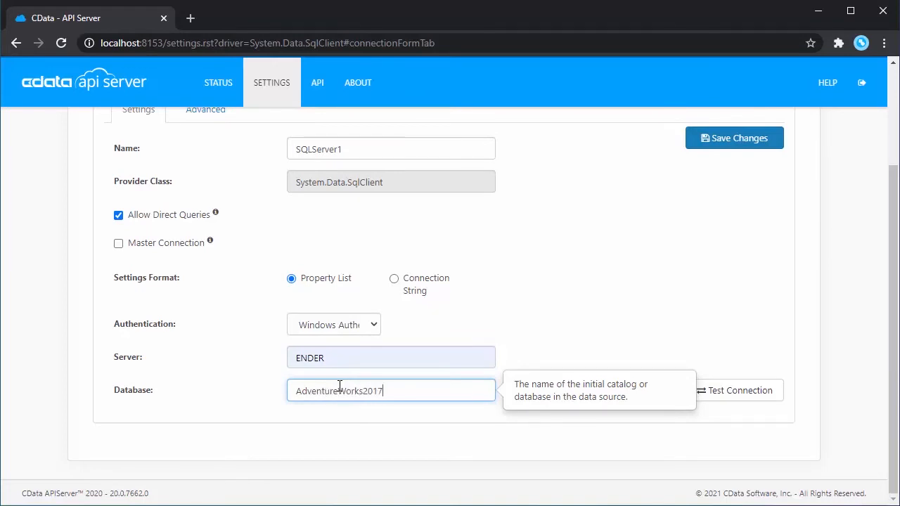
Test the SQLServer1 connection and save it.
left_click(724, 397)
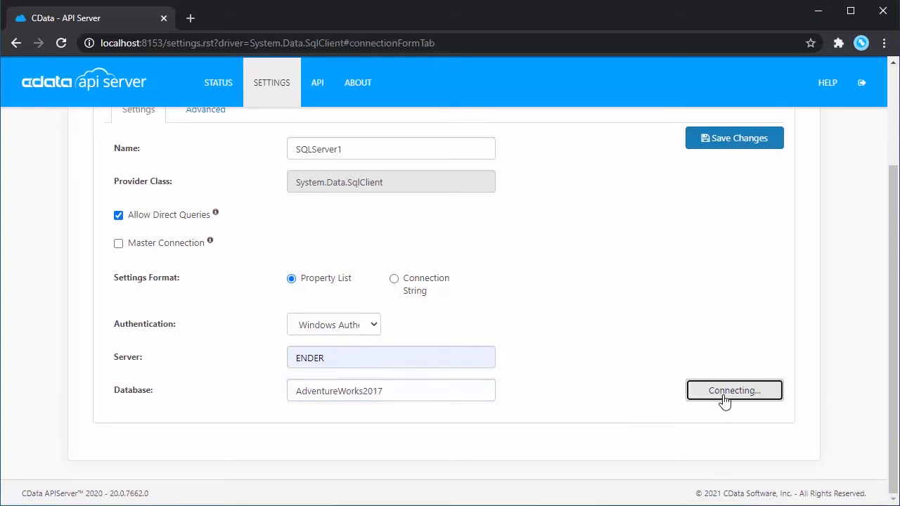
scroll(620, 360, "up", 3)
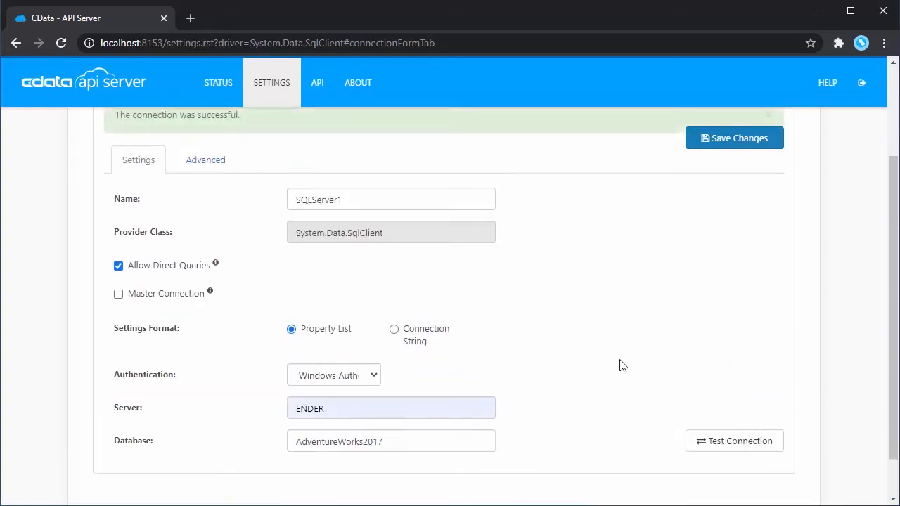
left_click(768, 246)
left_click(739, 240)
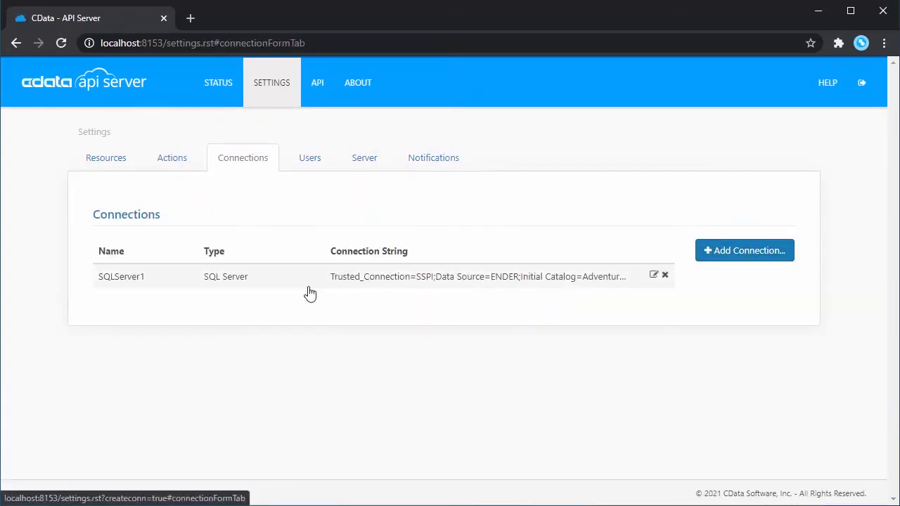
Start adding an API resource based on the SQLServer1 data connection.
left_click(116, 161)
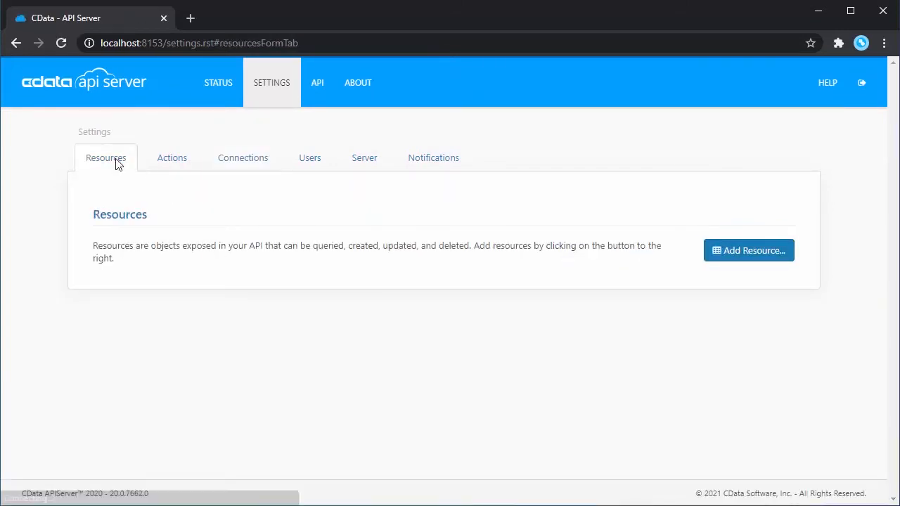
left_click(719, 255)
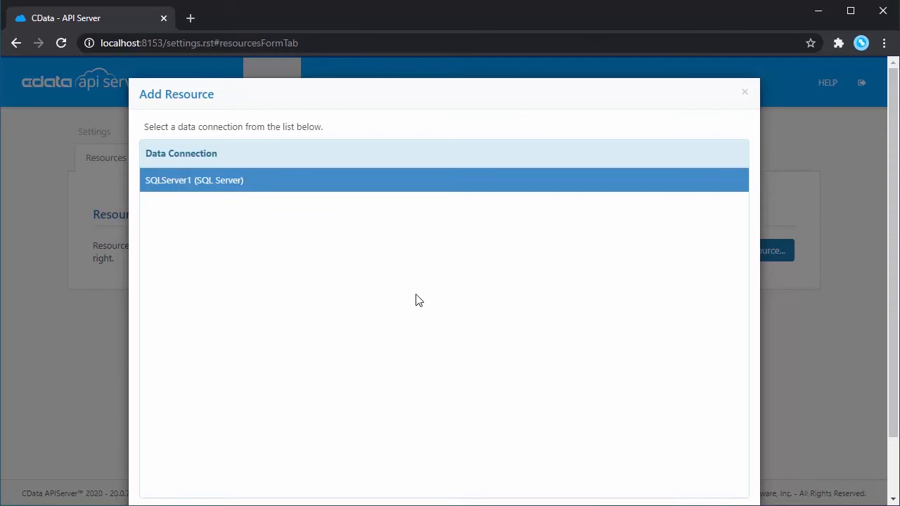
scroll(492, 337, "down", 1)
left_click(729, 464)
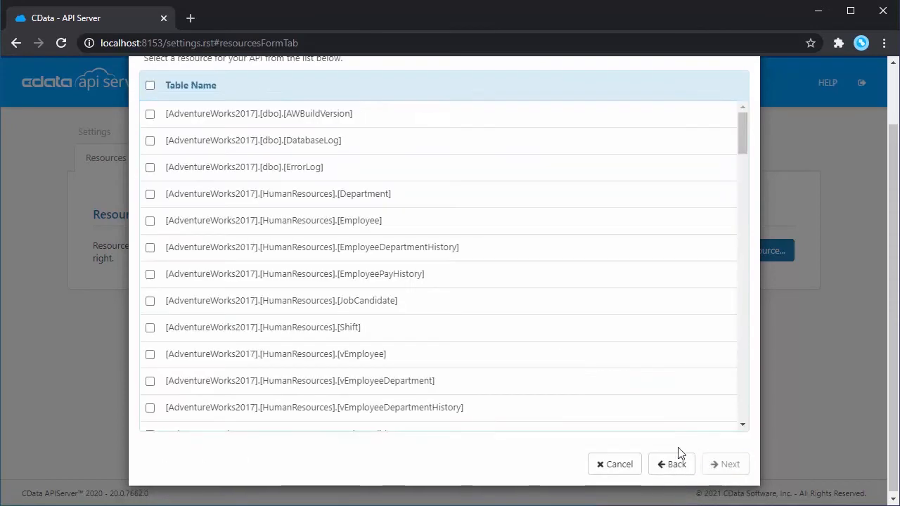
Select all AdventureWorks2017 tables and import them as API resources.
left_click(149, 86)
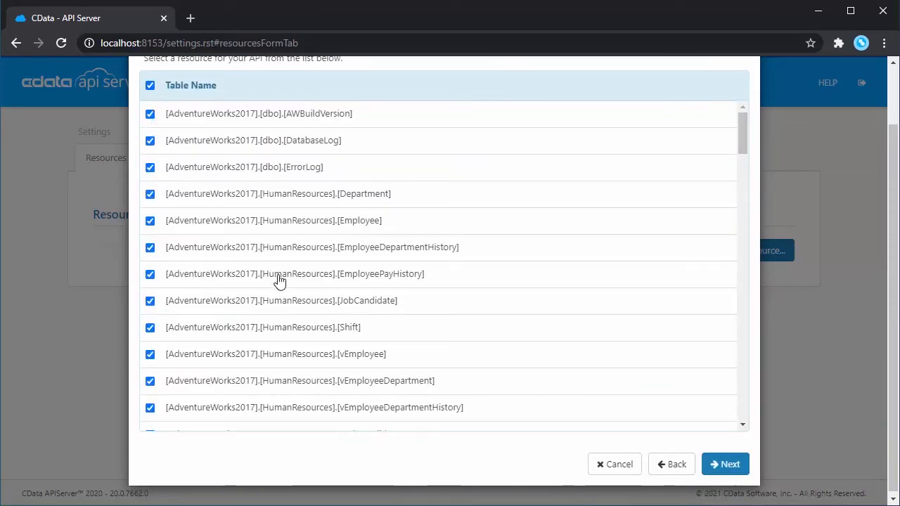
scroll(291, 281, "down", 13)
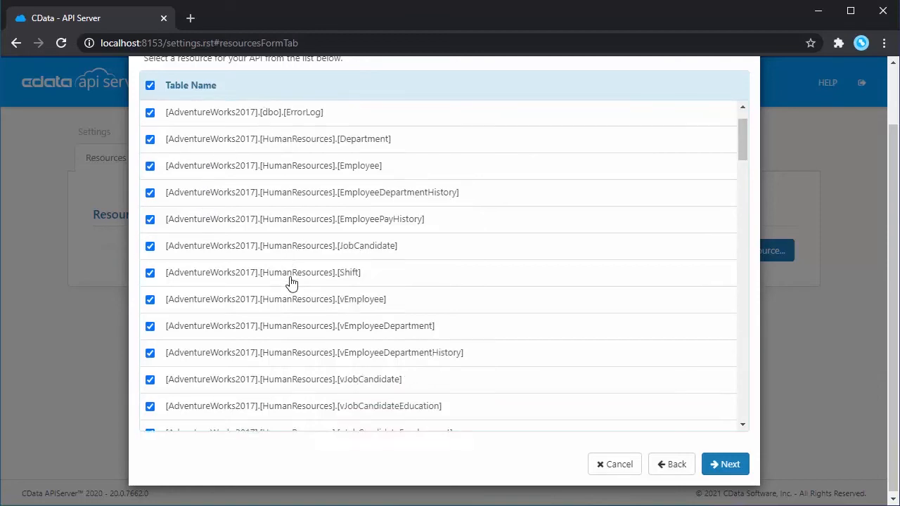
scroll(292, 282, "down", 18)
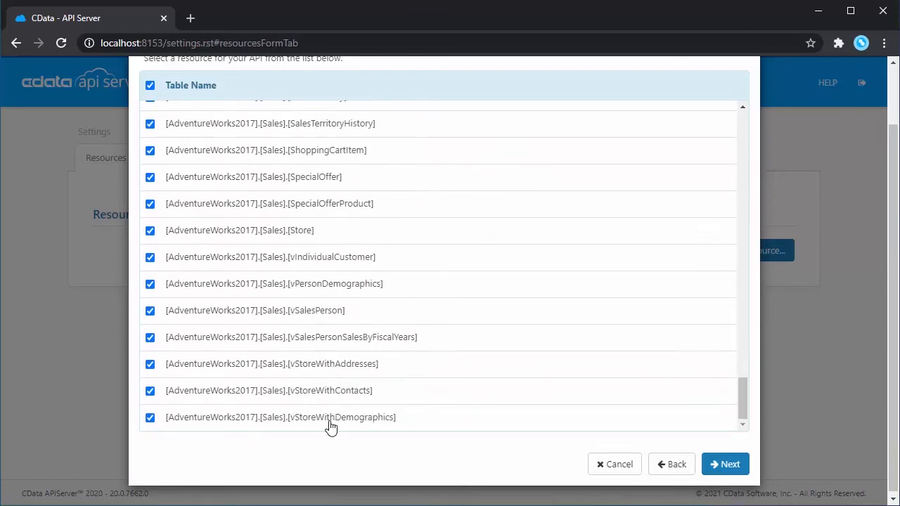
left_click(740, 468)
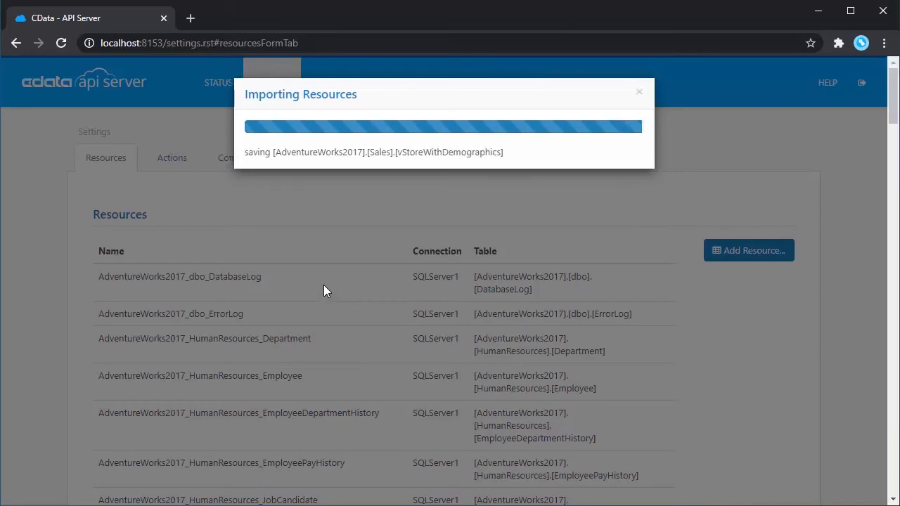
scroll(346, 366, "down", 8)
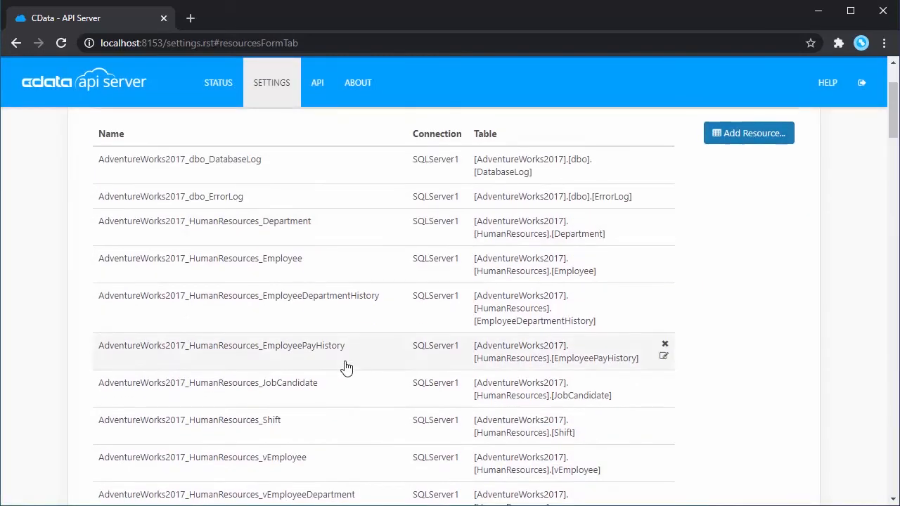
Review the list of imported AdventureWorks2017 resources and look at the actions and users settings.
scroll(349, 378, "down", 5)
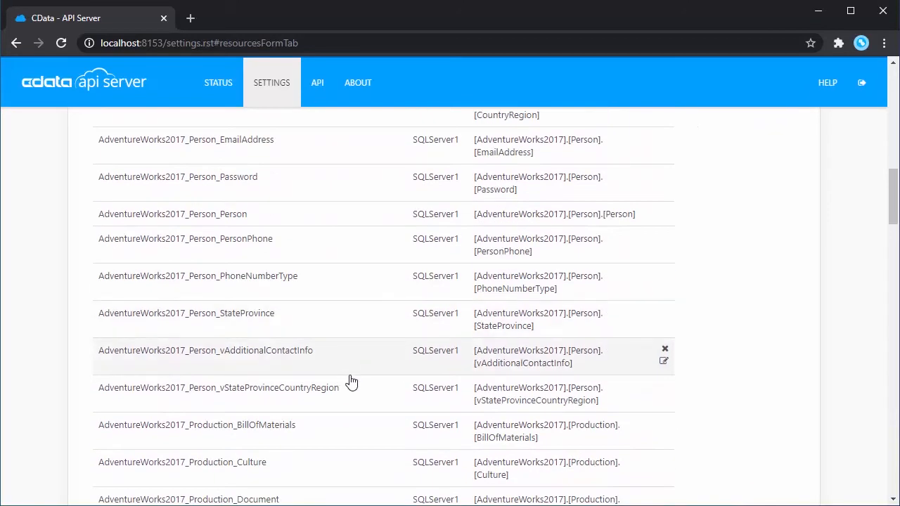
scroll(347, 400, "down", 8)
scroll(348, 398, "up", 20)
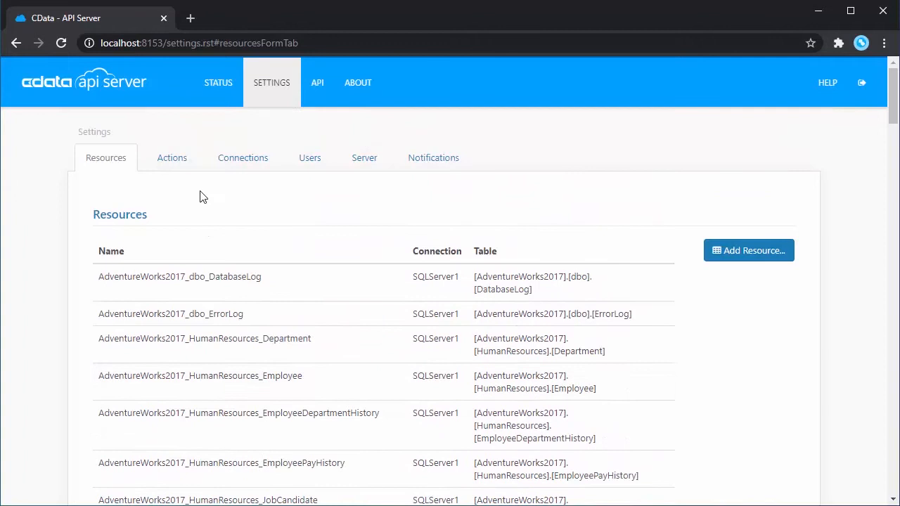
left_click(180, 162)
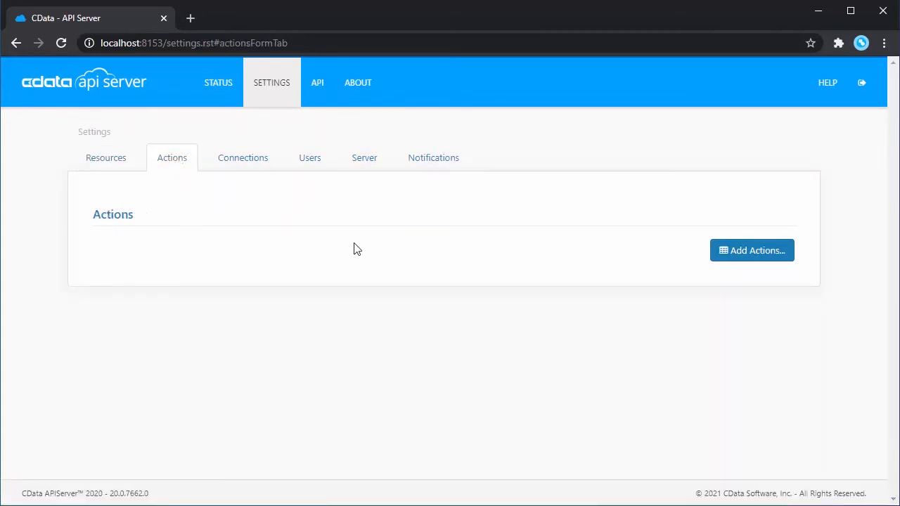
left_click(307, 161)
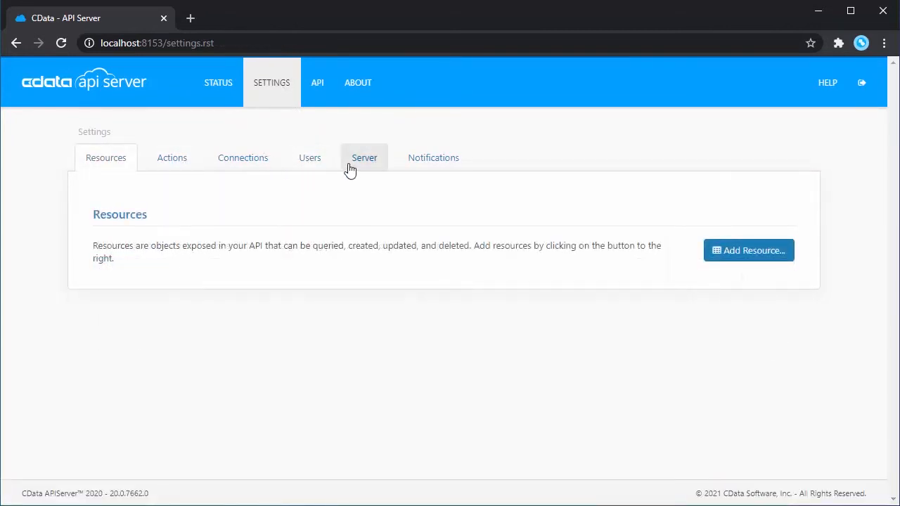
In the server settings, enable CORS, allow all domains without '*', and set the allowed methods to GET,PUT,POST,DELETE,OPTIONS.
left_click(350, 167)
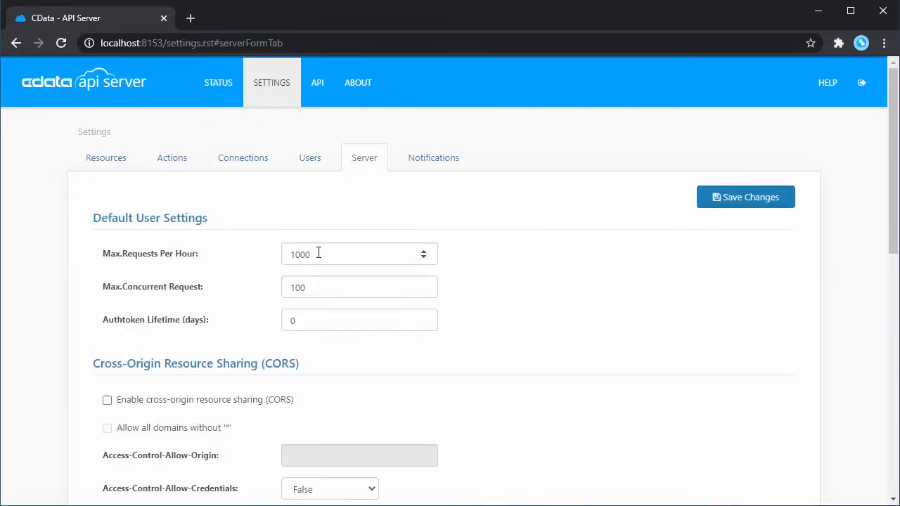
scroll(248, 304, "down", 3)
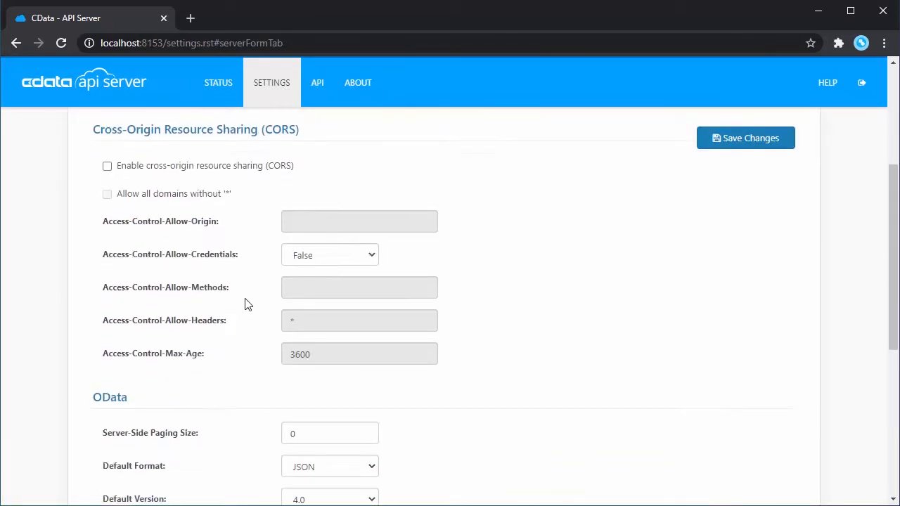
left_click(128, 168)
left_click(107, 196)
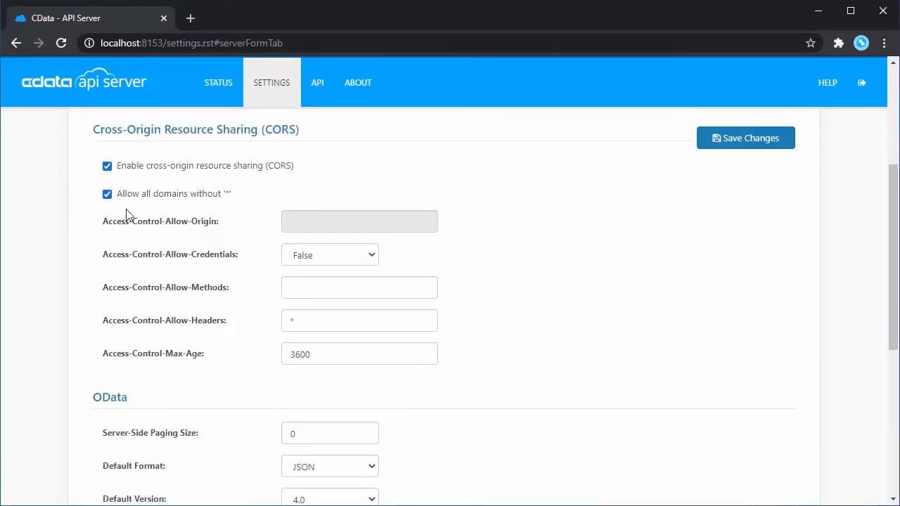
left_click(395, 283)
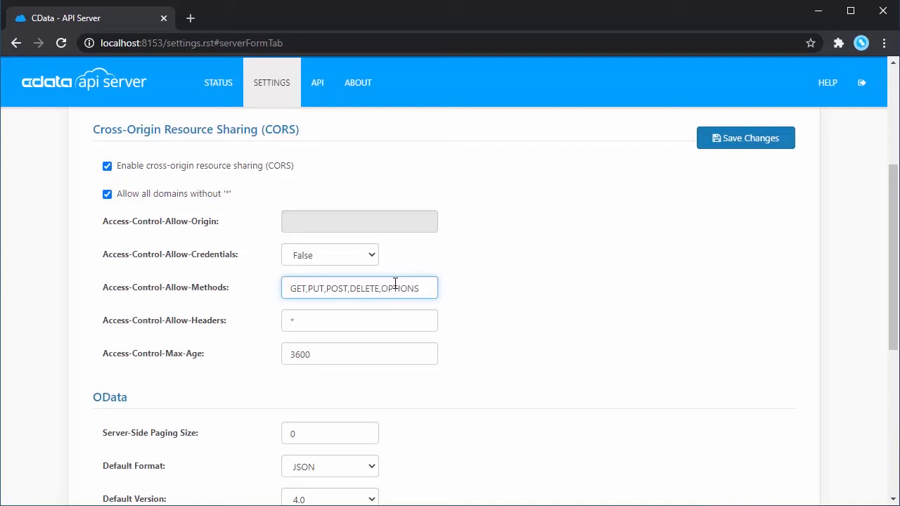
left_click(464, 307)
Check the OData and trusted IP address settings, and save the server settings.
scroll(471, 317, "down", 2)
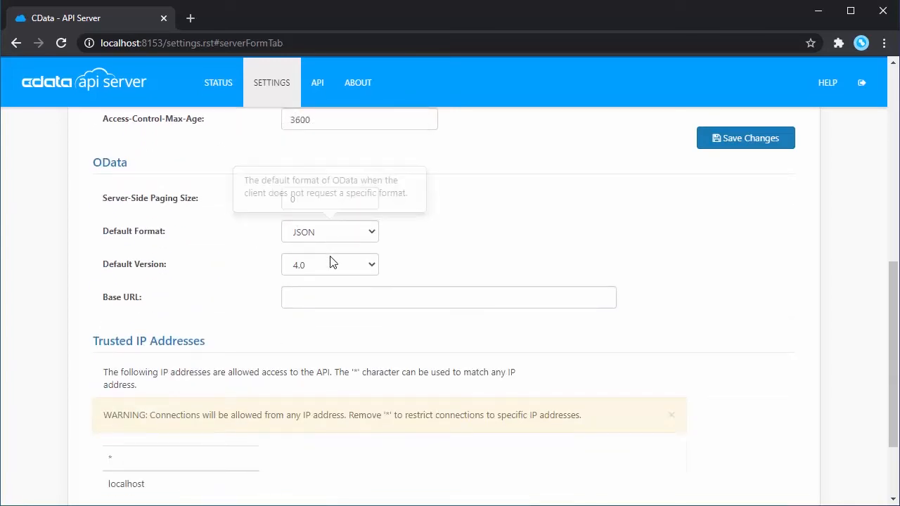
mouse_move(326, 299)
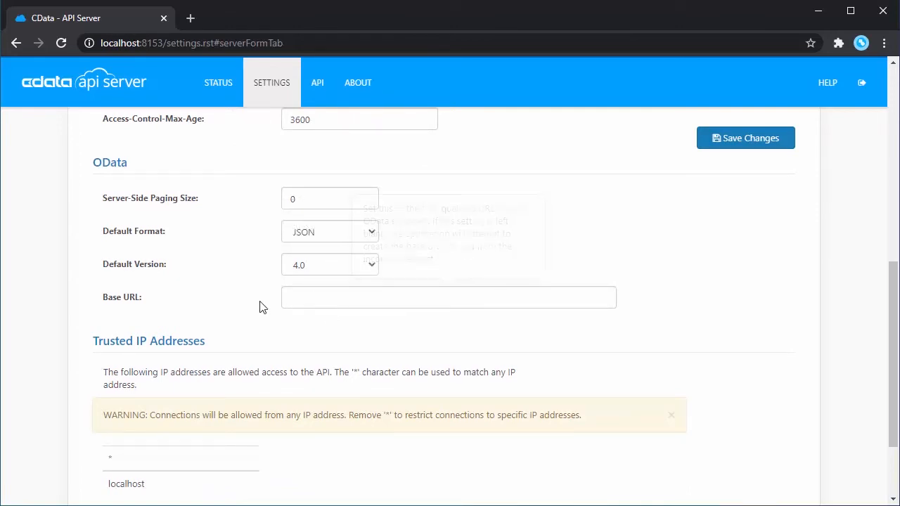
scroll(216, 302, "down", 2)
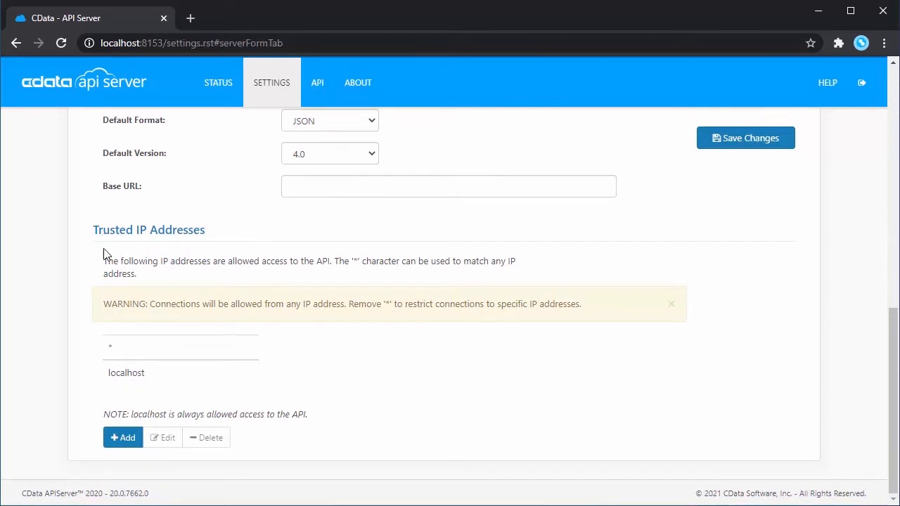
scroll(422, 352, "up", 2)
scroll(472, 323, "down", 2)
left_click(773, 147)
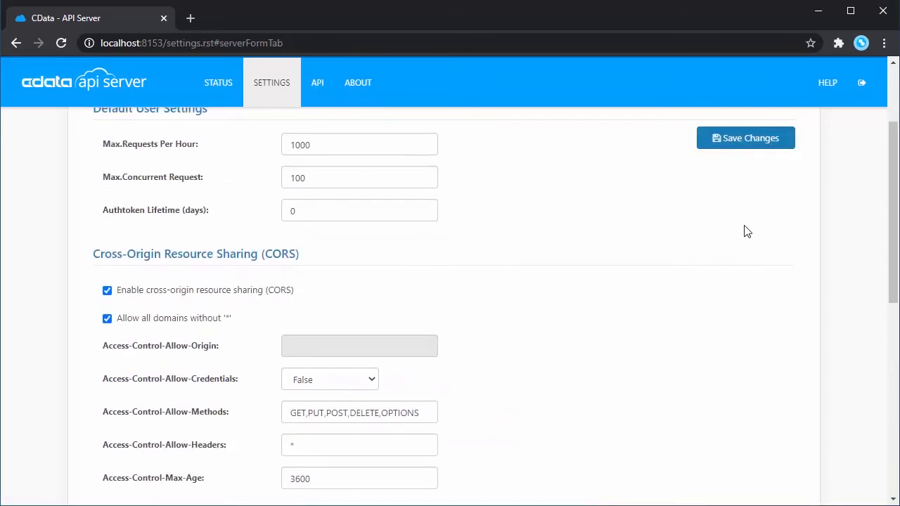
Open the API documentation for AdventureWorks2017_HumanResources_Department and expand the GET method that retrieves multiple items.
left_click(369, 203)
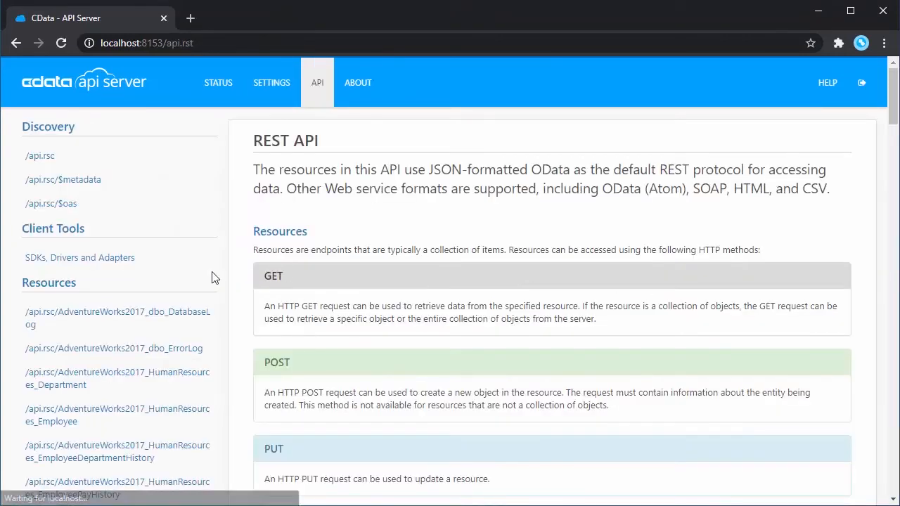
scroll(156, 278, "down", 2)
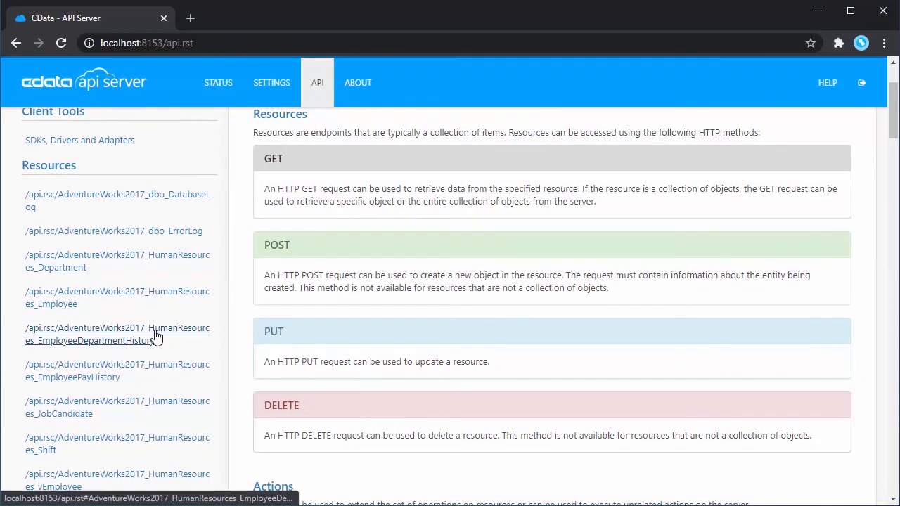
left_click(171, 263)
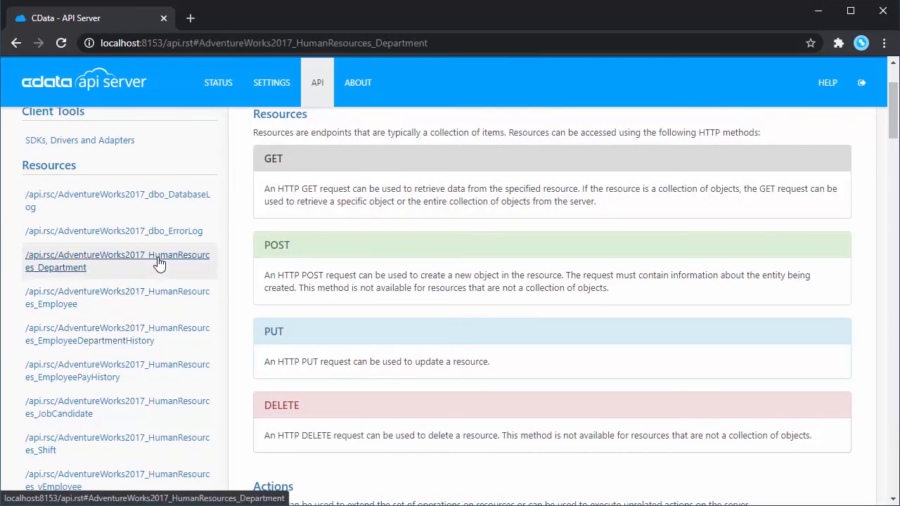
scroll(388, 260, "up", 2)
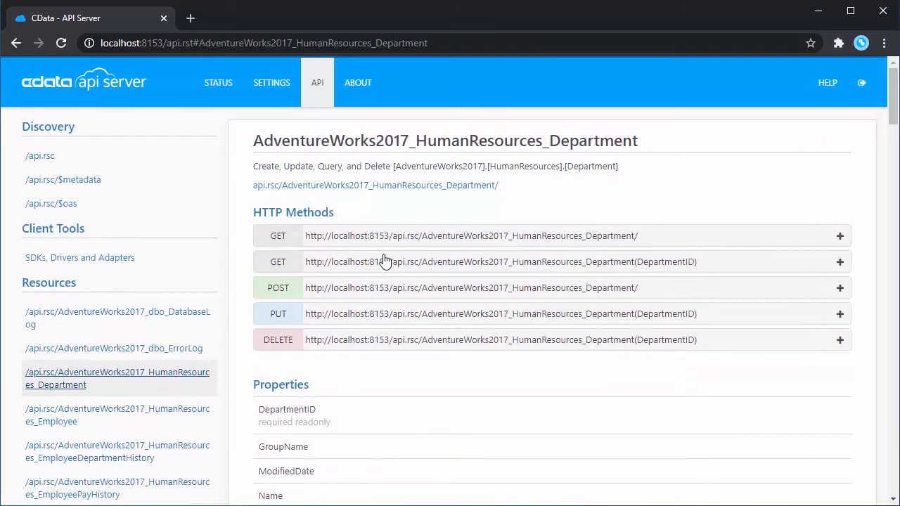
left_click(293, 238)
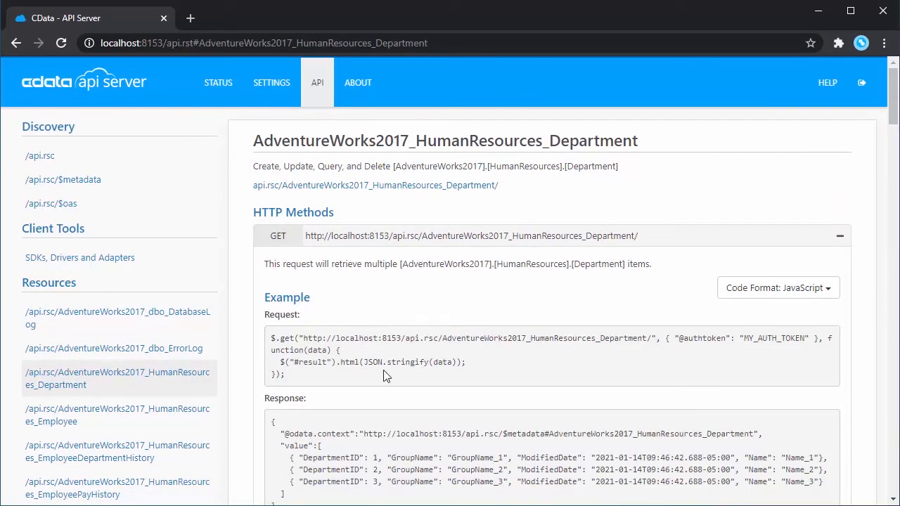
Examine the Department resource's GET example, query parameters, other HTTP methods, properties and additional output formats.
scroll(384, 376, "down", 2)
scroll(384, 379, "down", 3)
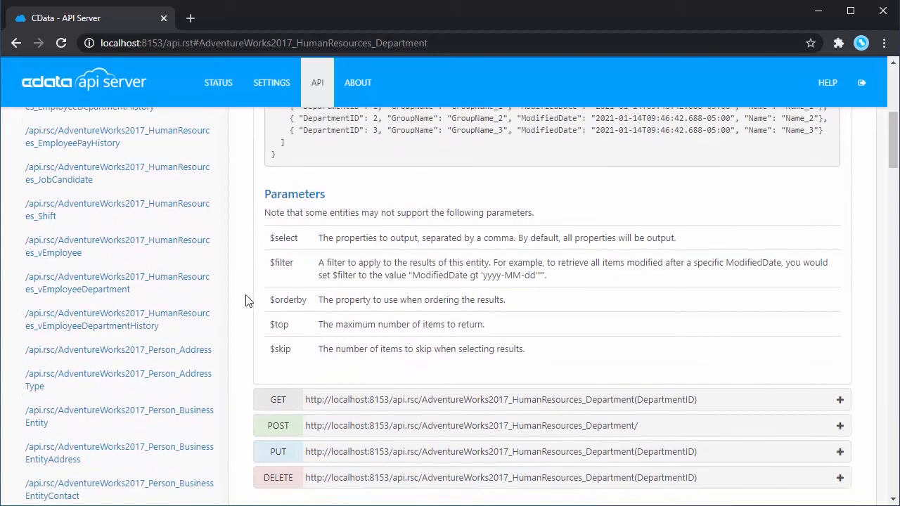
scroll(307, 362, "down", 5)
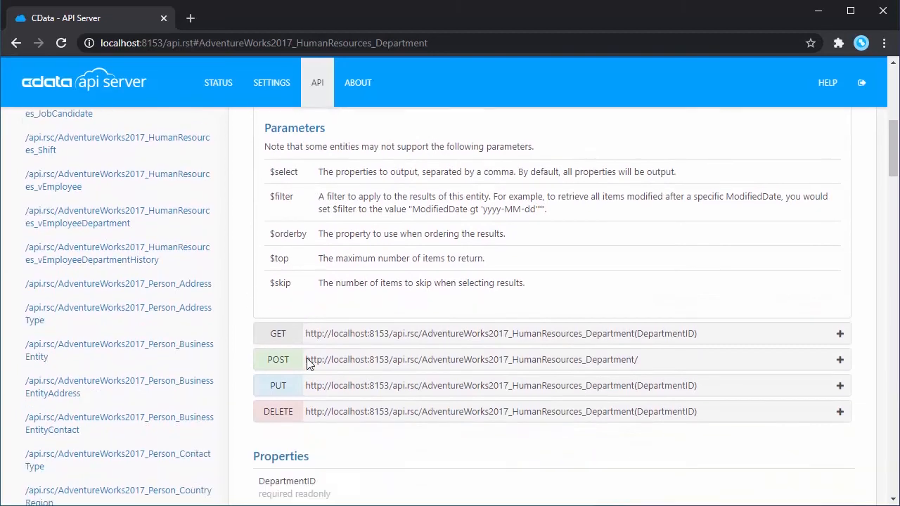
scroll(304, 357, "down", 2)
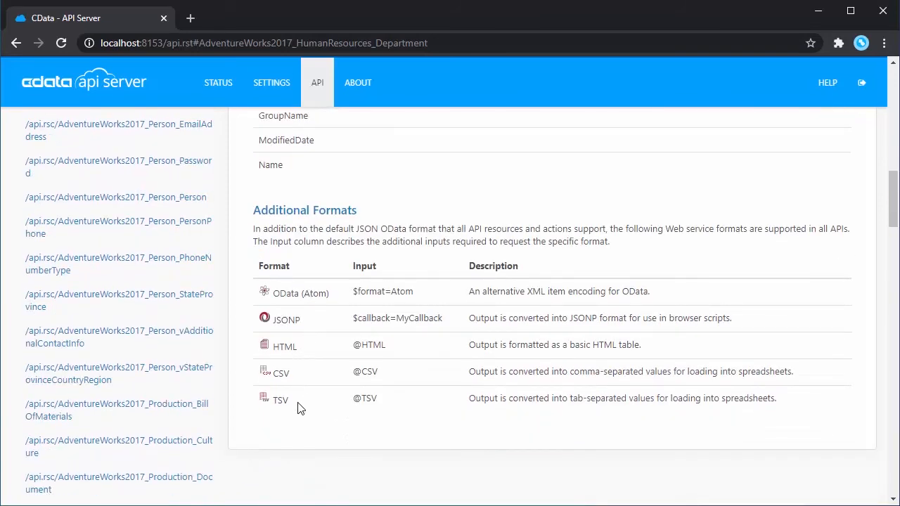
Switch to Postman and send the API Server Department GET request to the AdventureWorks2017_HumanResources_Department endpoint.
key("alt+Tab")
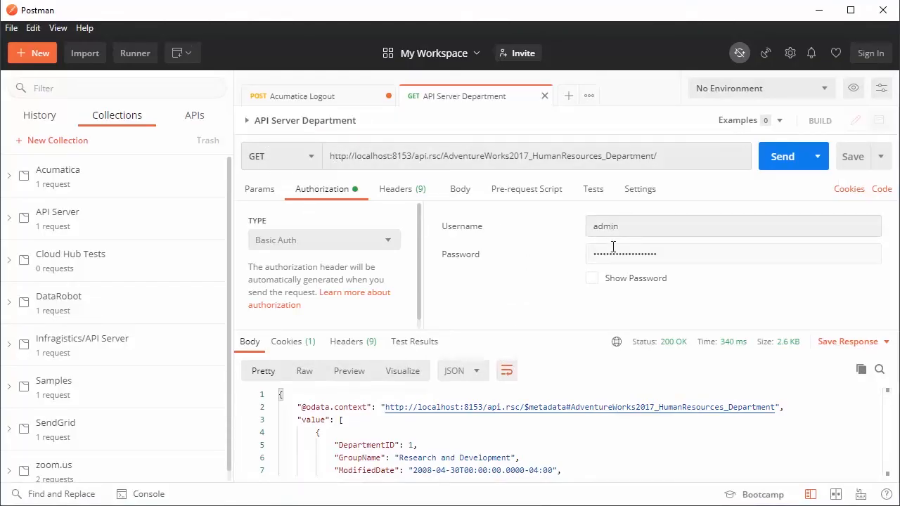
left_click(792, 162)
scroll(562, 433, "down", 3)
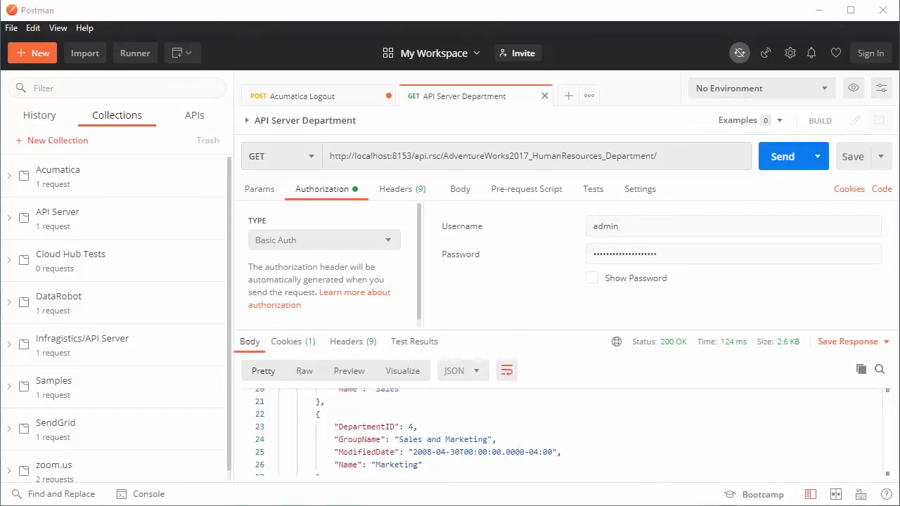
Switch to SQL Server Management Studio and go through the department names in the HumanResources.Department query results.
key("alt+Tab")
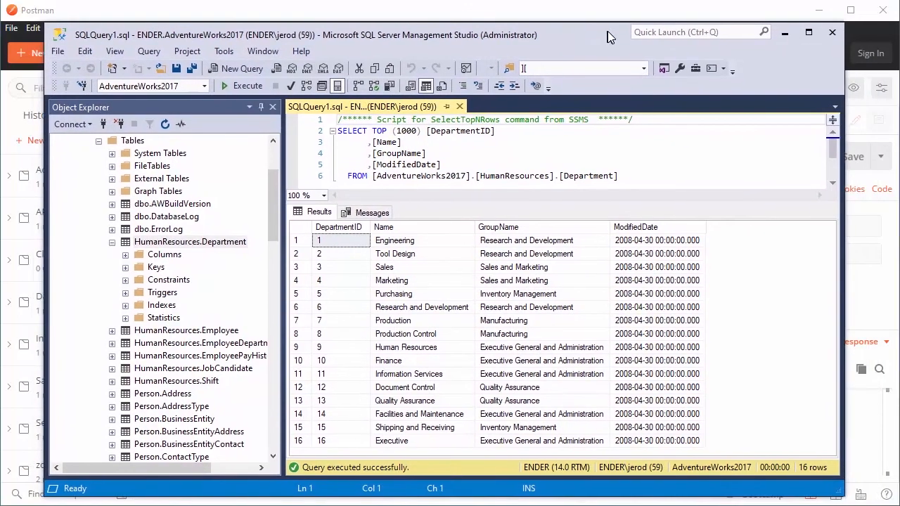
left_click(397, 254)
left_click(398, 267)
left_click(393, 279)
left_click(395, 293)
left_click(399, 306)
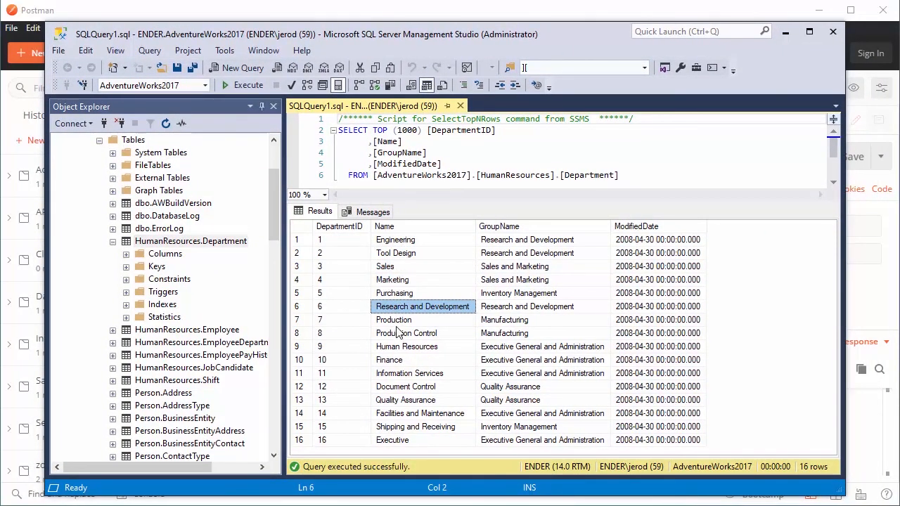
left_click(395, 320)
left_click(405, 333)
Return to Postman, enlarge the response area and read through the returned department records for comparison with the database.
left_click(885, 298)
left_click_drag(887, 410, 887, 395)
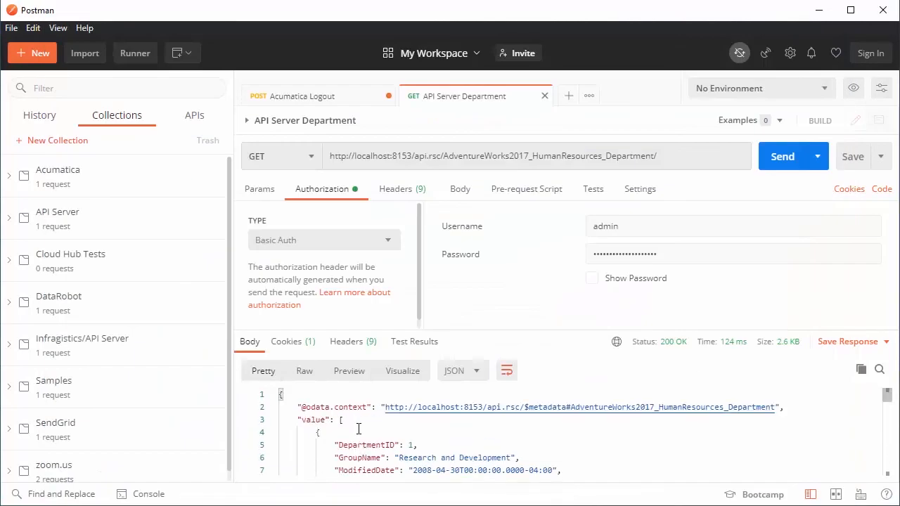
left_click_drag(437, 332, 440, 185)
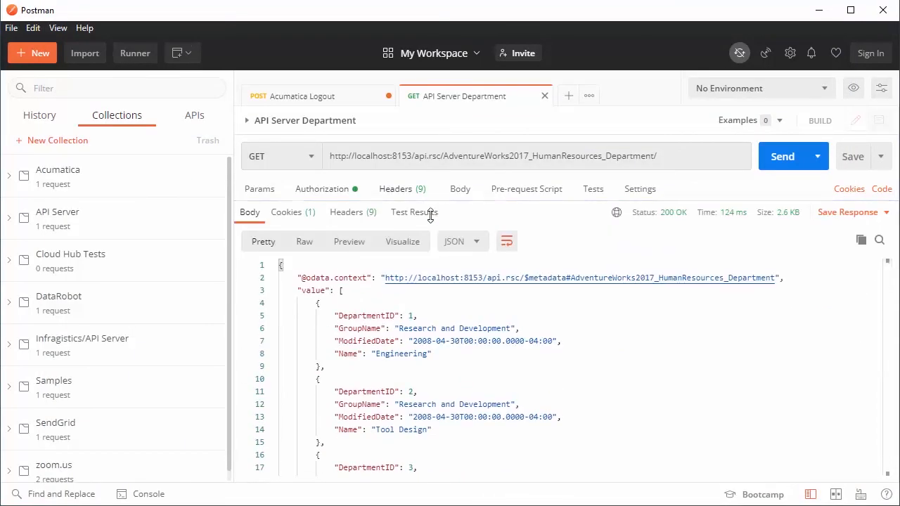
scroll(415, 356, "down", 1)
scroll(415, 355, "down", 9)
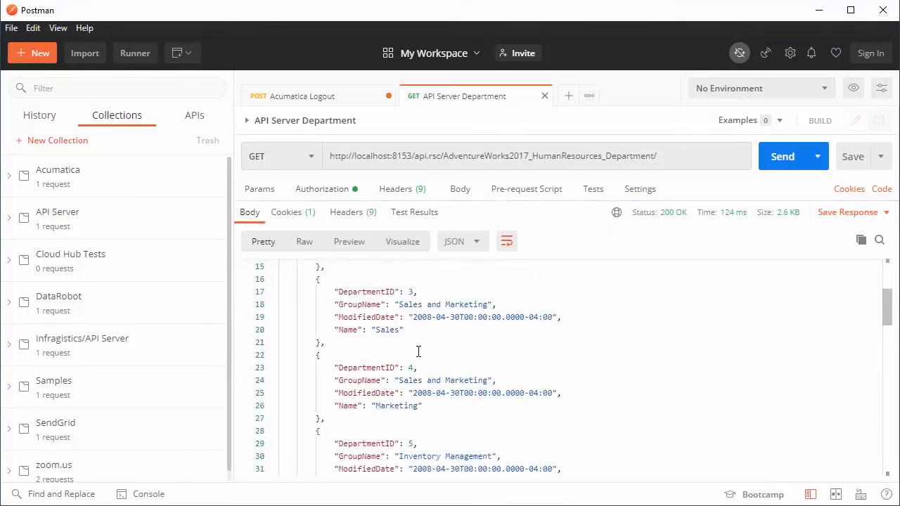
scroll(418, 352, "down", 4)
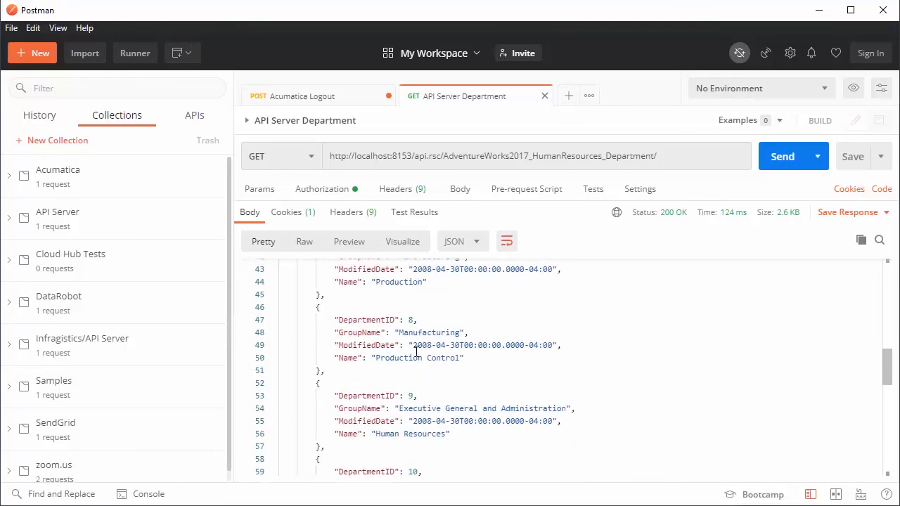